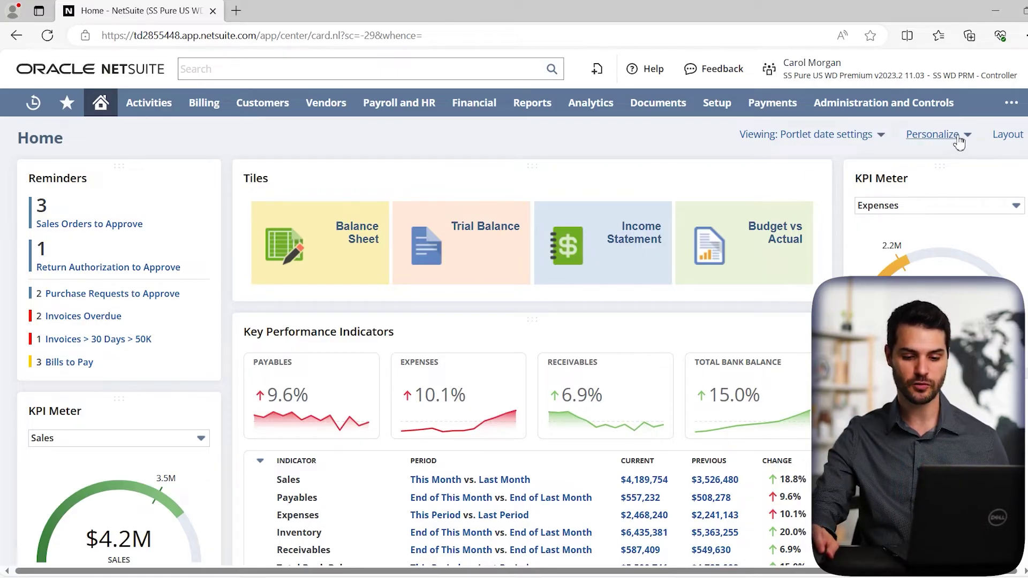
- Switch the home dashboard to two columns and drag the Reminders portlet to rearrange it
left_click(1006, 138)
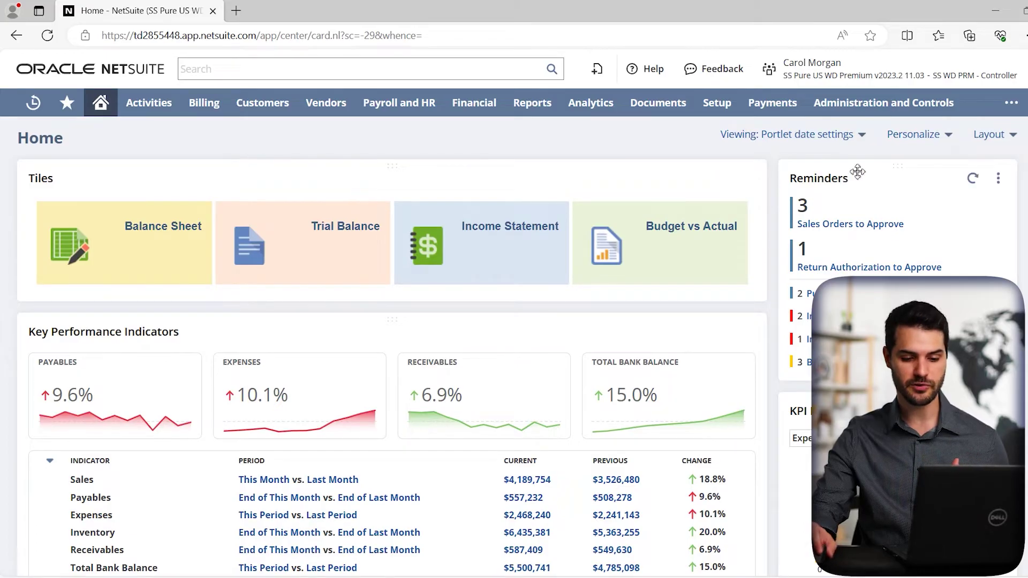
mouse_move(858, 171)
left_mouse_down()
mouse_move(856, 163)
mouse_move(848, 174)
mouse_move(863, 167)
left_mouse_up()
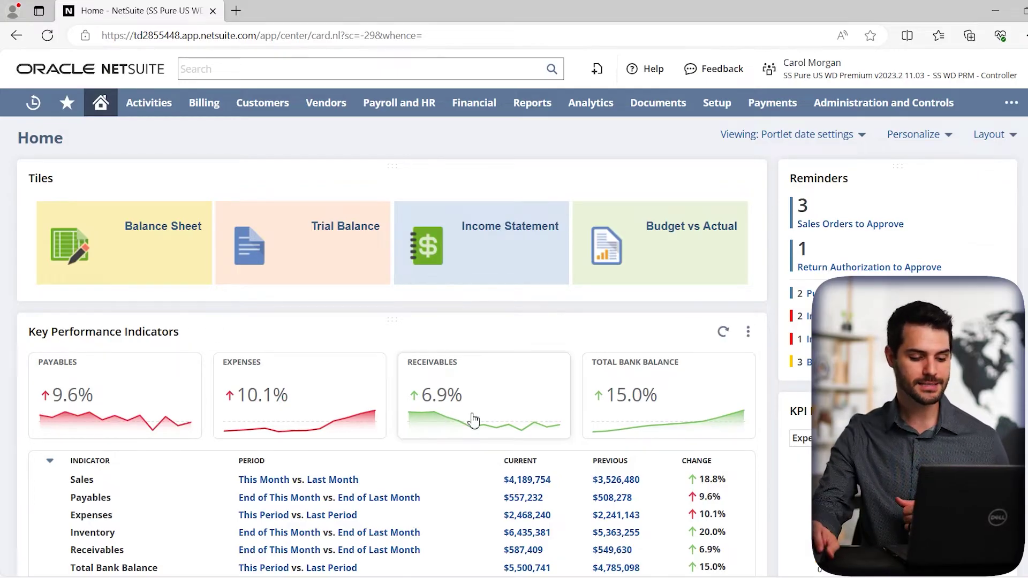
scroll(473, 421, "down", 9)
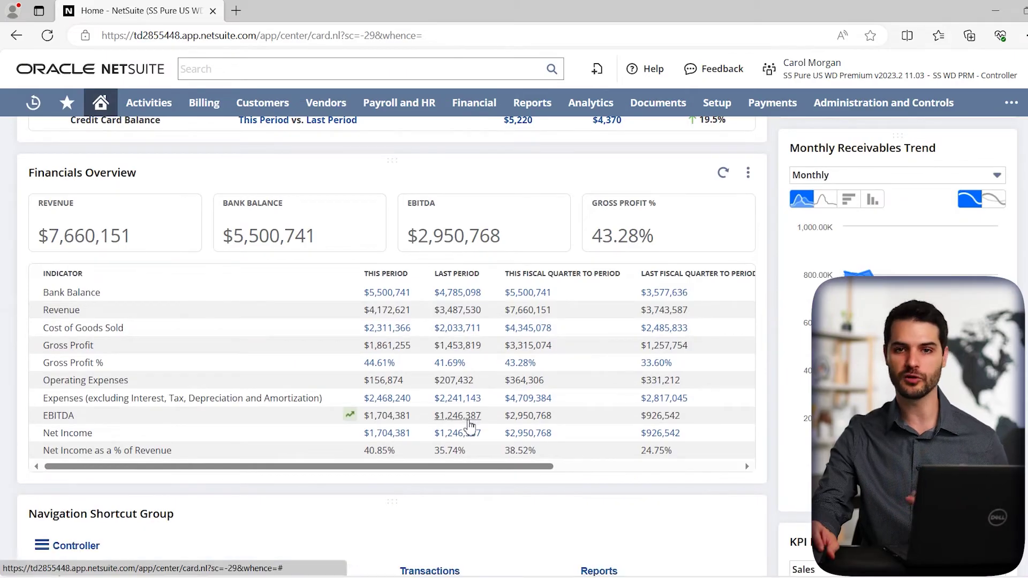
scroll(470, 425, "up", 8)
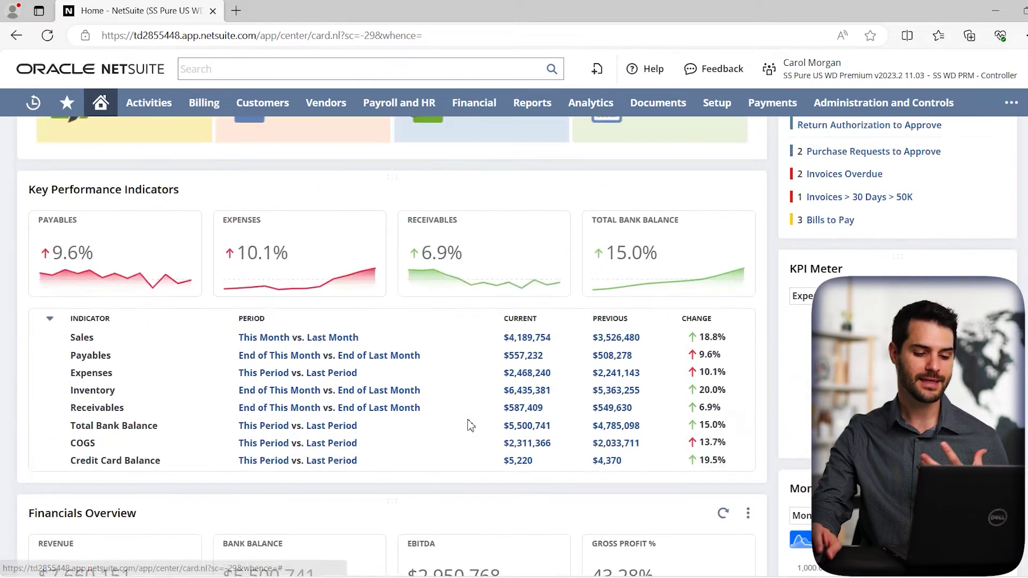
left_click(749, 264)
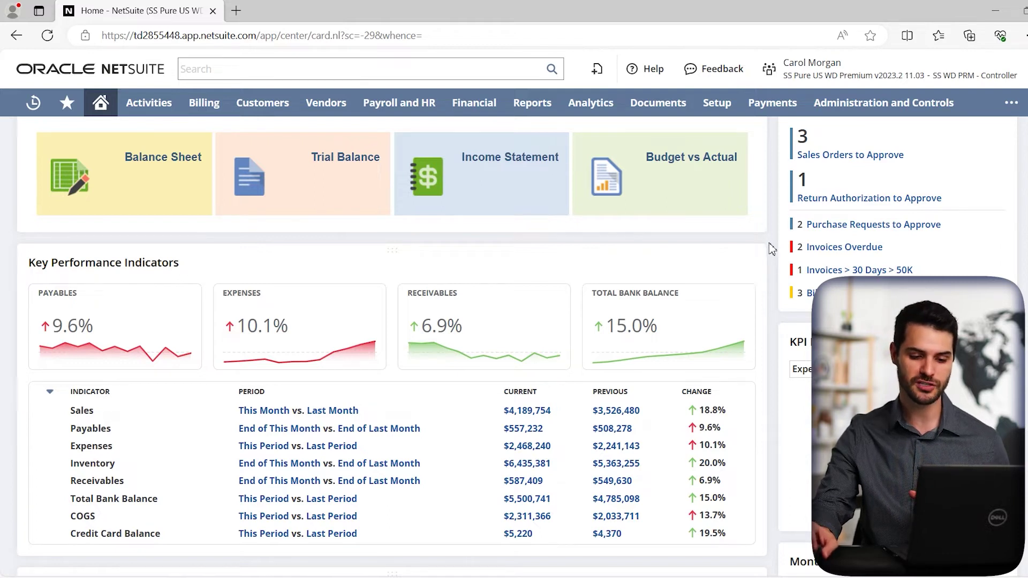
scroll(770, 250, "up", 2)
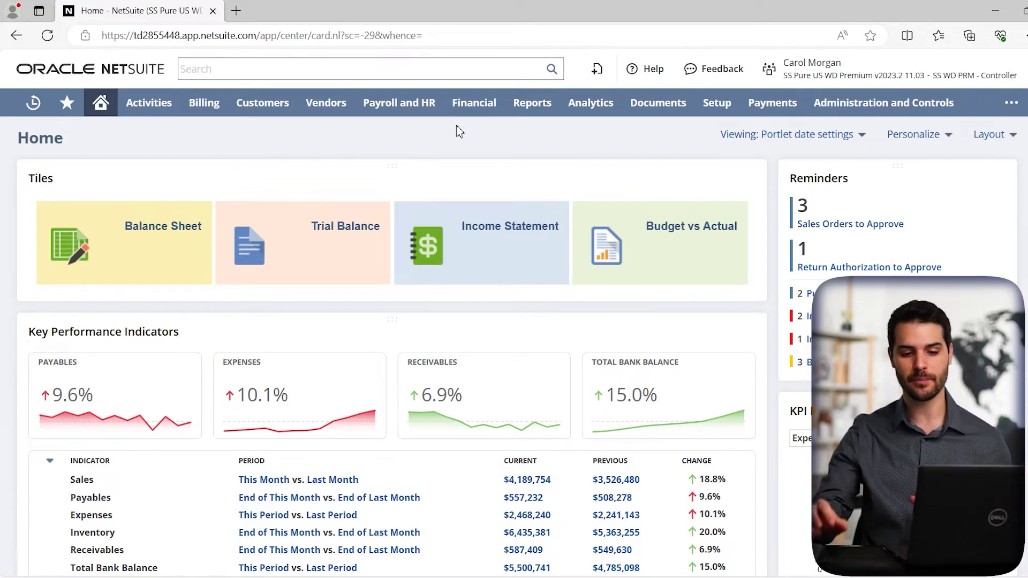
- Switch to the SS WD PRM - Inventory Manager role from the role list
mouse_move(832, 83)
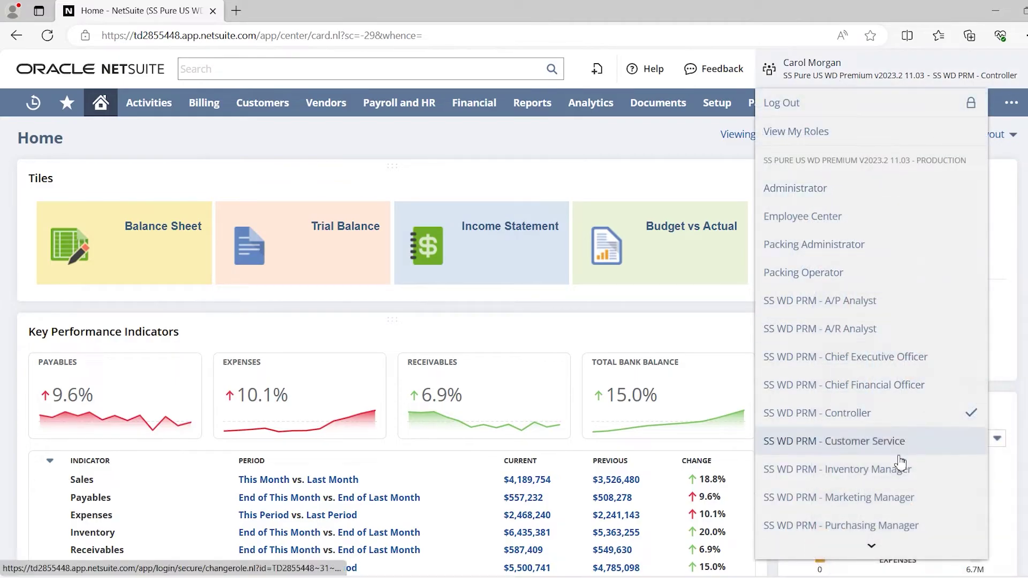
left_click(900, 469)
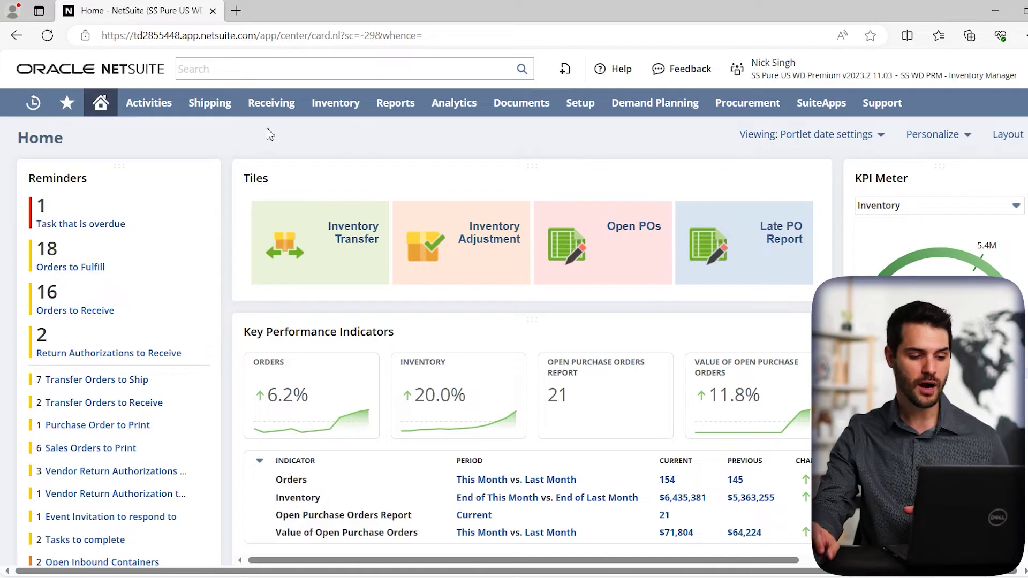
- Explore the Receiving and Inventory menus and their submenus
mouse_move(272, 108)
mouse_move(326, 106)
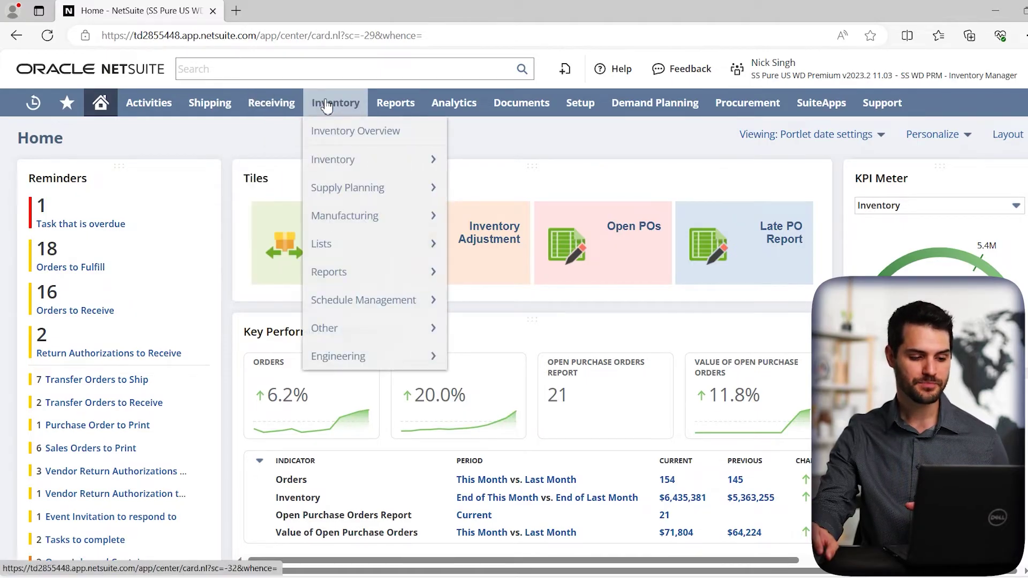
mouse_move(356, 277)
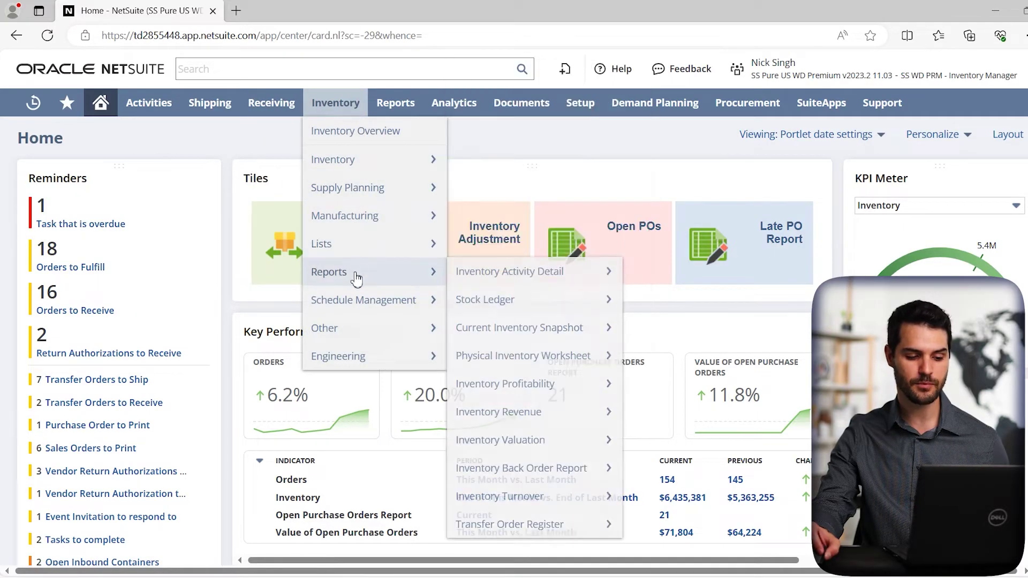
mouse_move(358, 309)
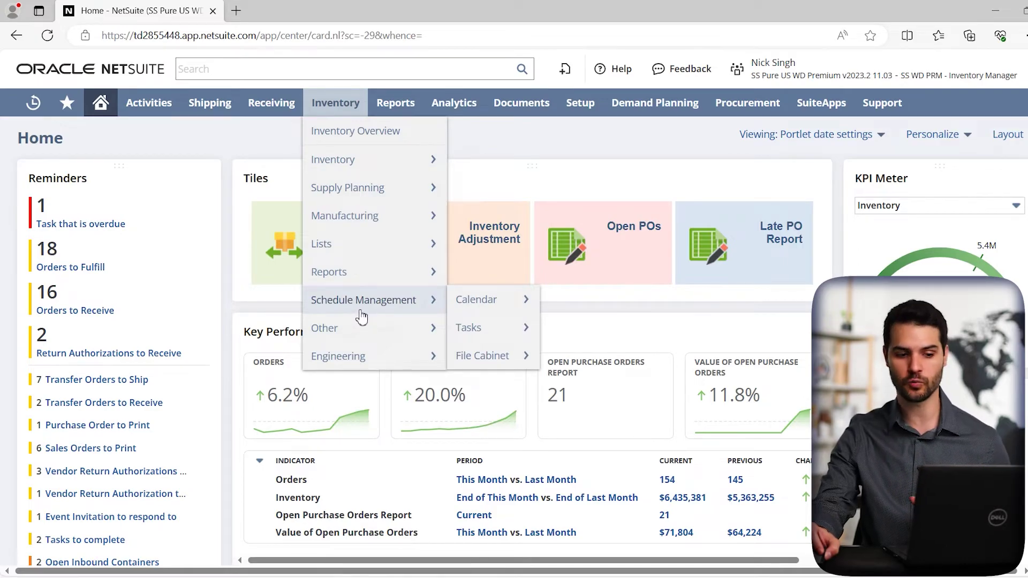
mouse_move(298, 159)
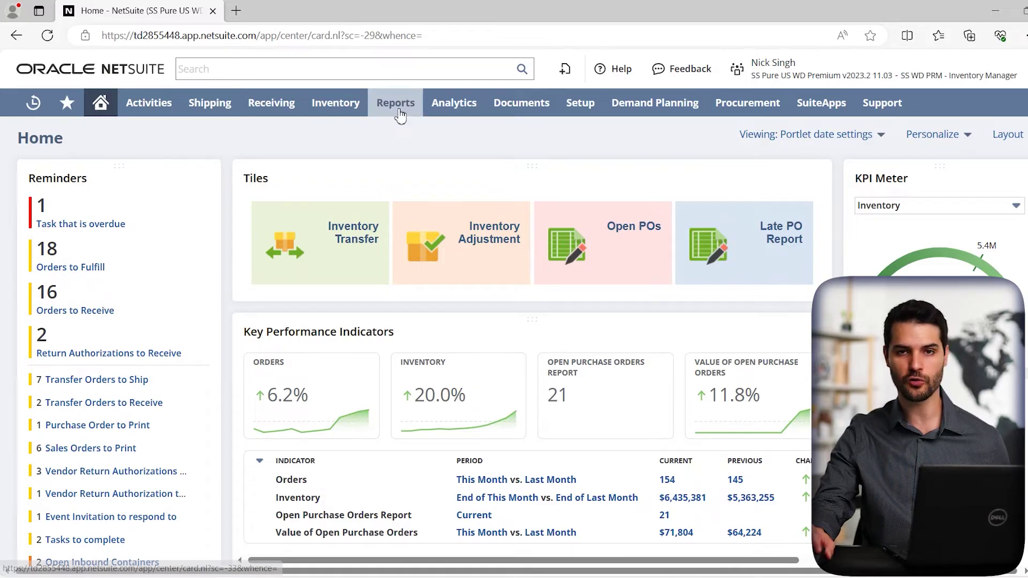
- Browse the Reports menu's Financial, Tax and Employees/HR groups, then open Chart of Accounts
mouse_move(399, 114)
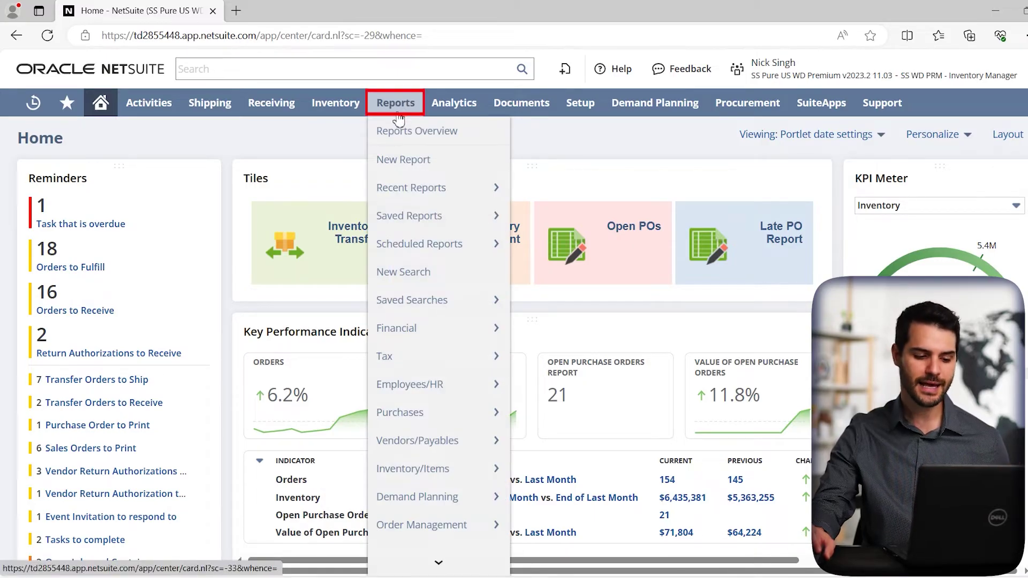
mouse_move(458, 329)
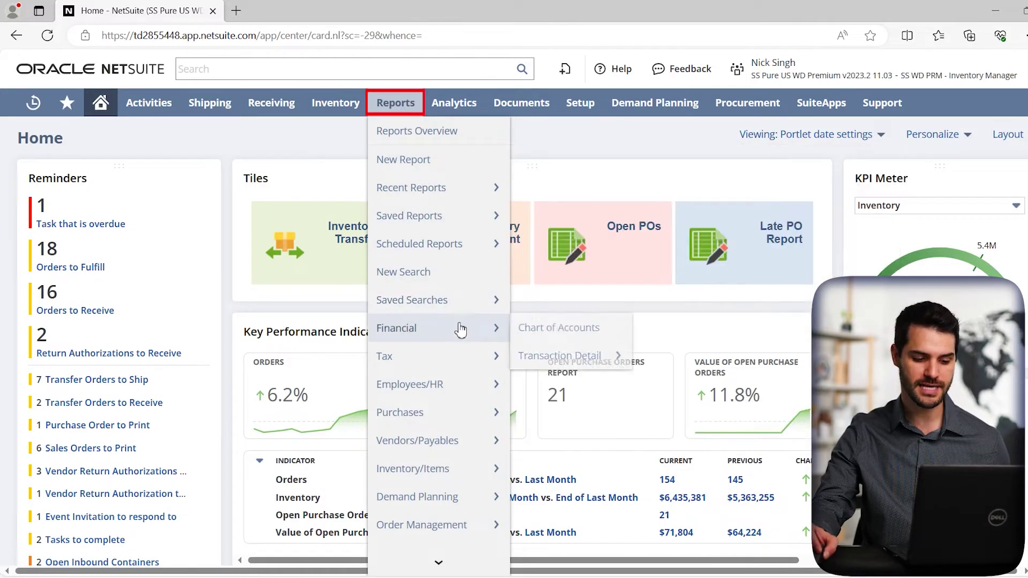
mouse_move(439, 383)
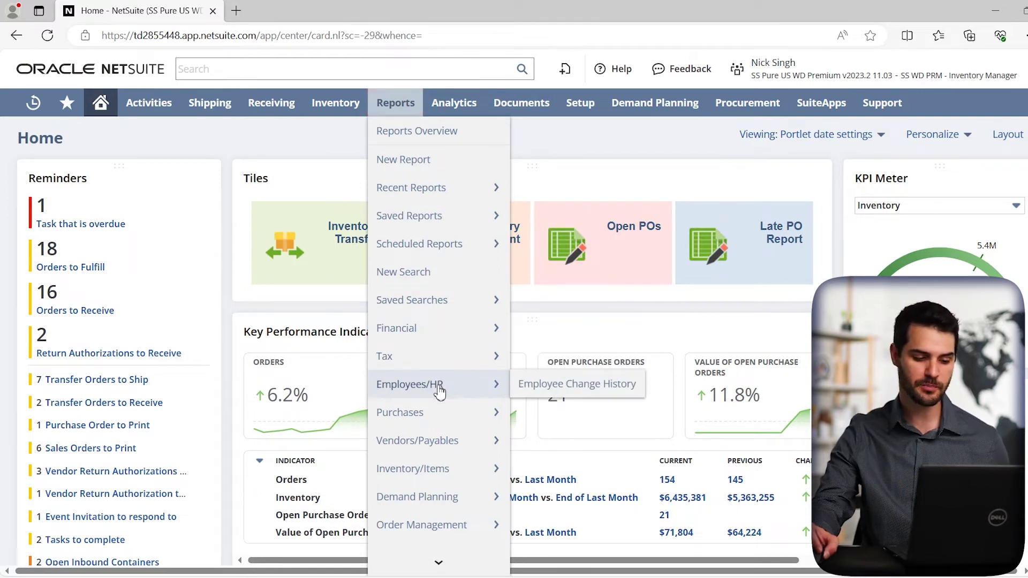
mouse_move(434, 347)
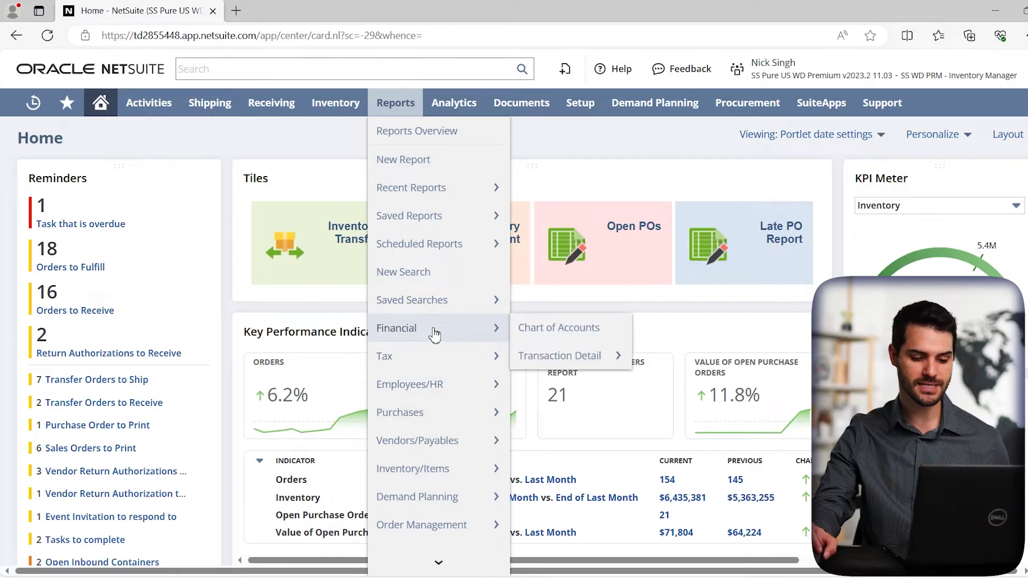
left_click(557, 335)
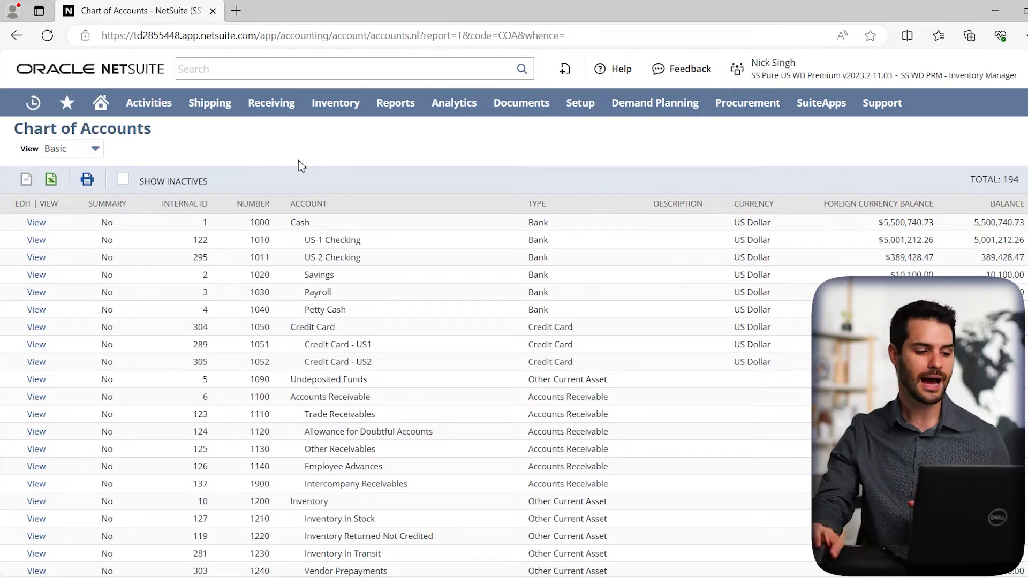
- Go from the Chart of Accounts back to the Inventory Manager home dashboard
mouse_move(102, 107)
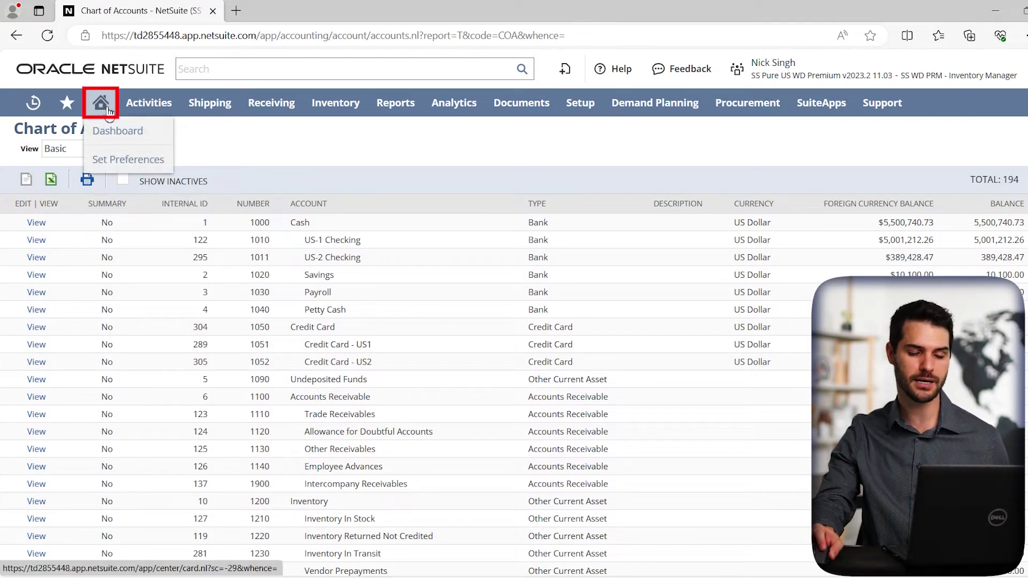
left_click(108, 108)
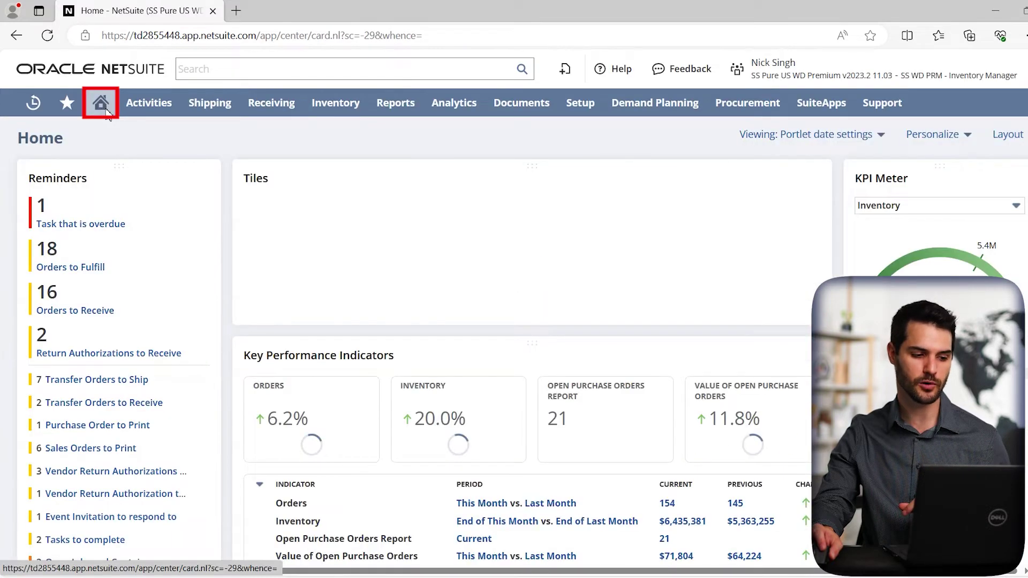
- Let the dashboard's Reminders, Tiles and KPI portlets finish loading
mouse_move(107, 113)
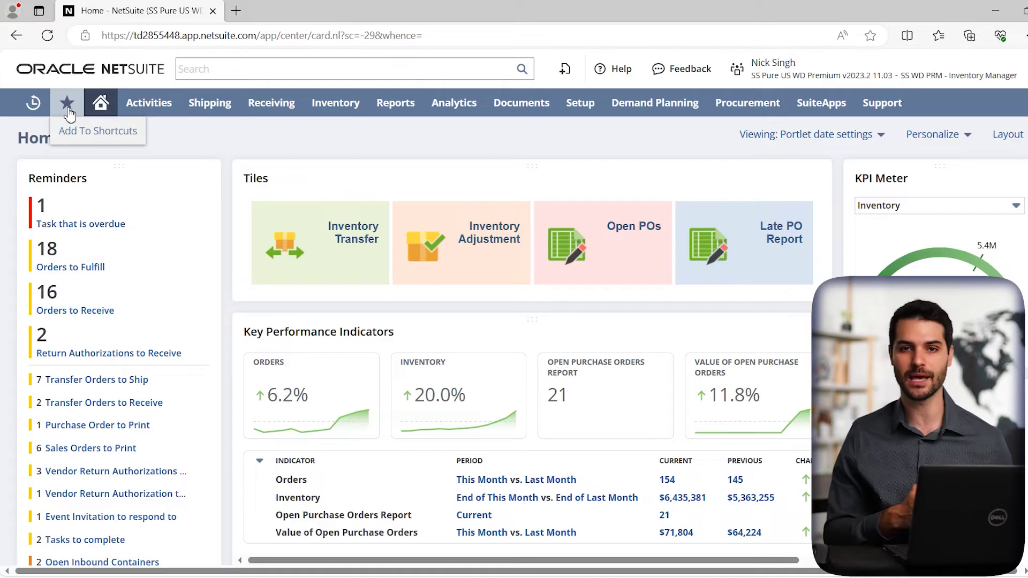
mouse_move(37, 103)
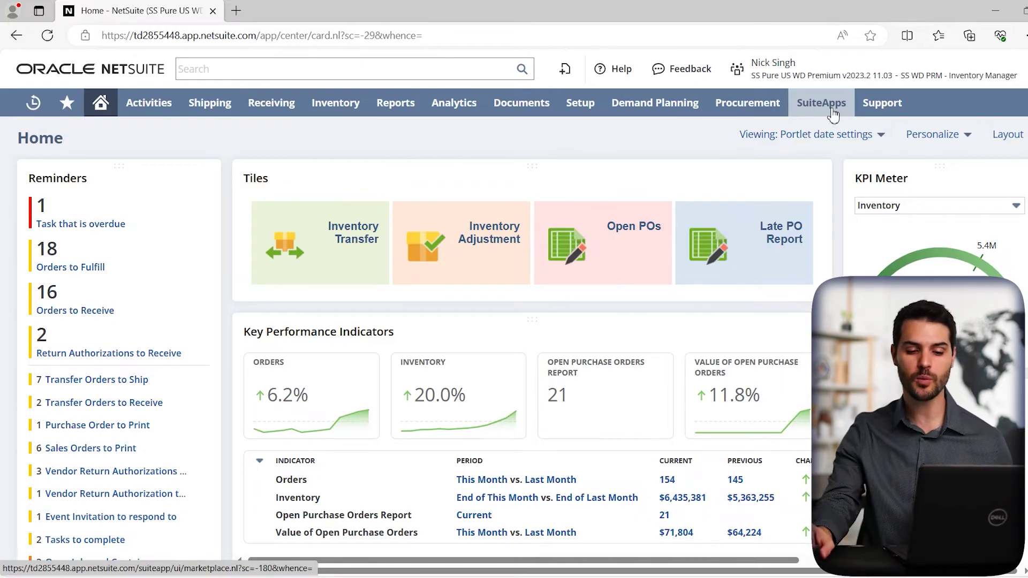
mouse_move(850, 89)
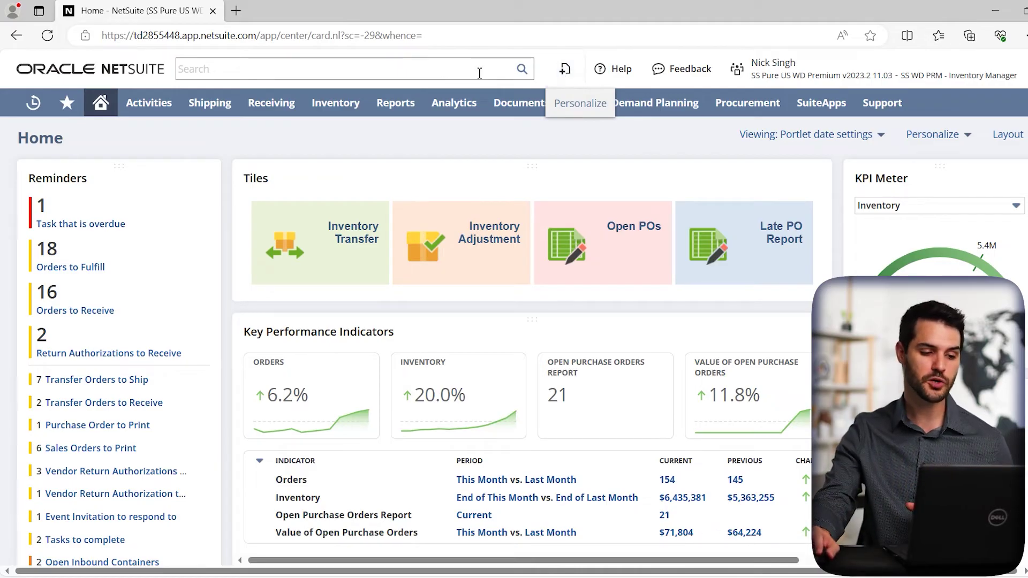
left_click(414, 68)
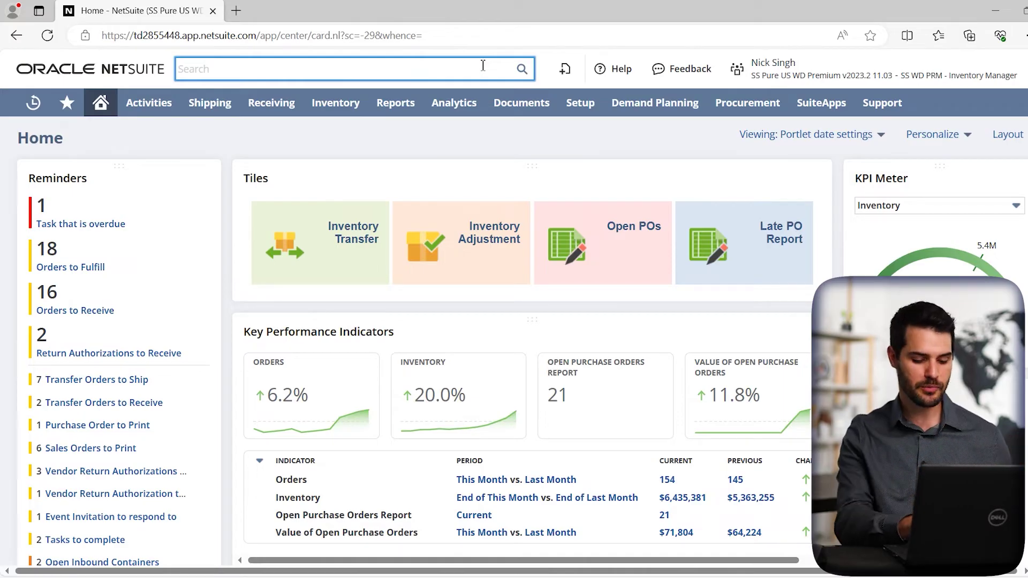
- Enter cus: in the global search, then open the Inventory > Lists > Items list
type("cus")
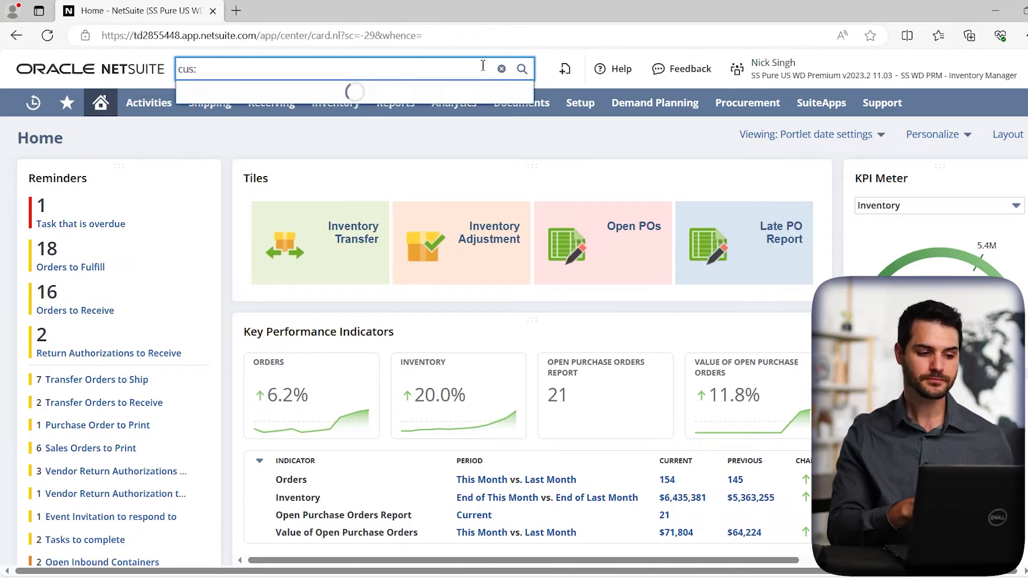
type(":")
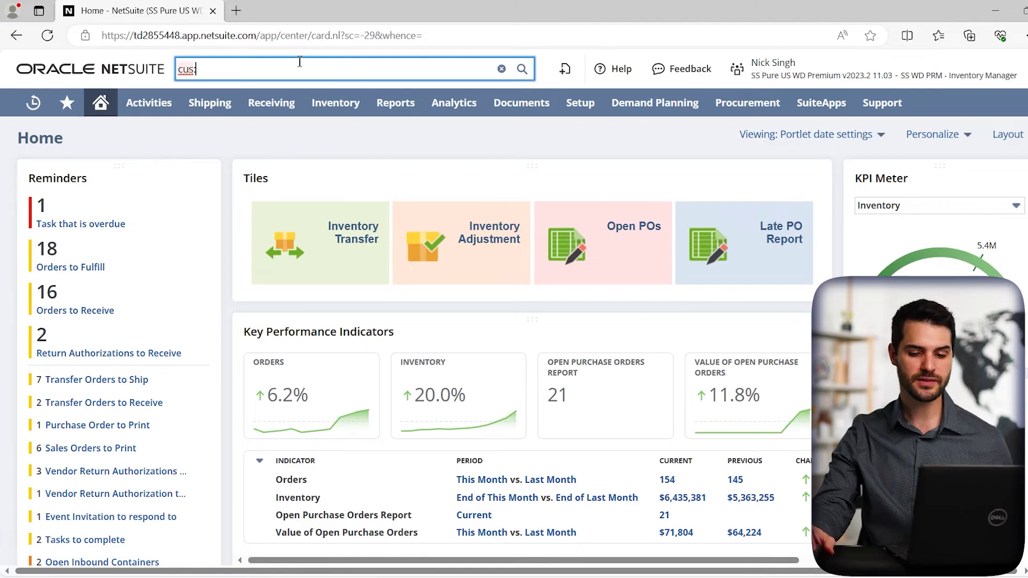
type(":")
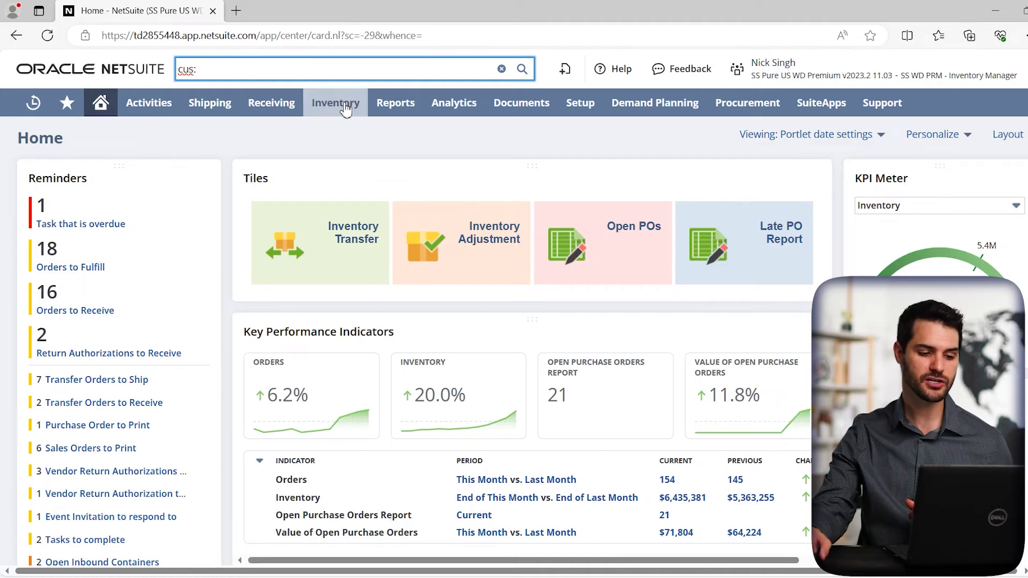
mouse_move(352, 107)
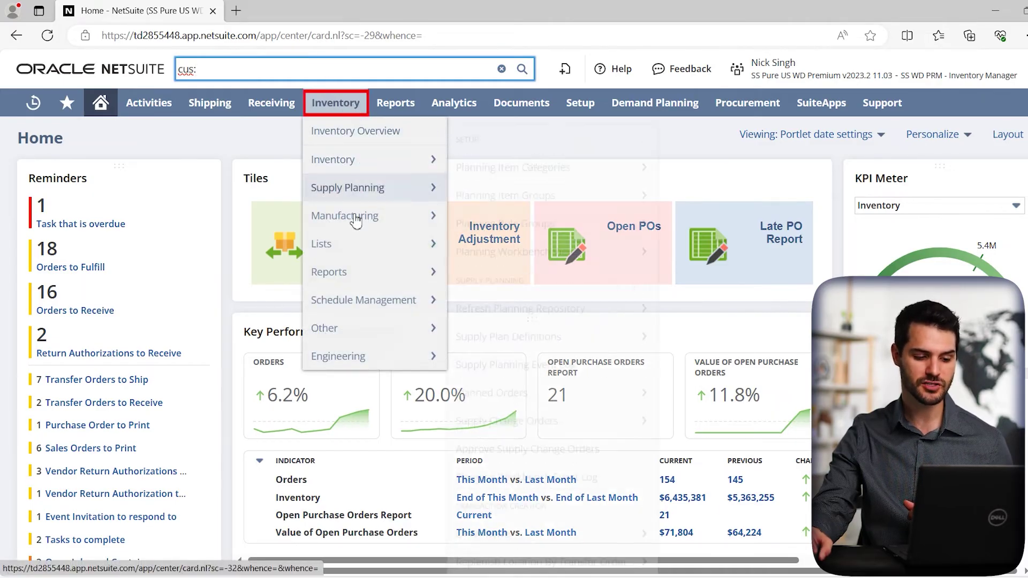
mouse_move(357, 246)
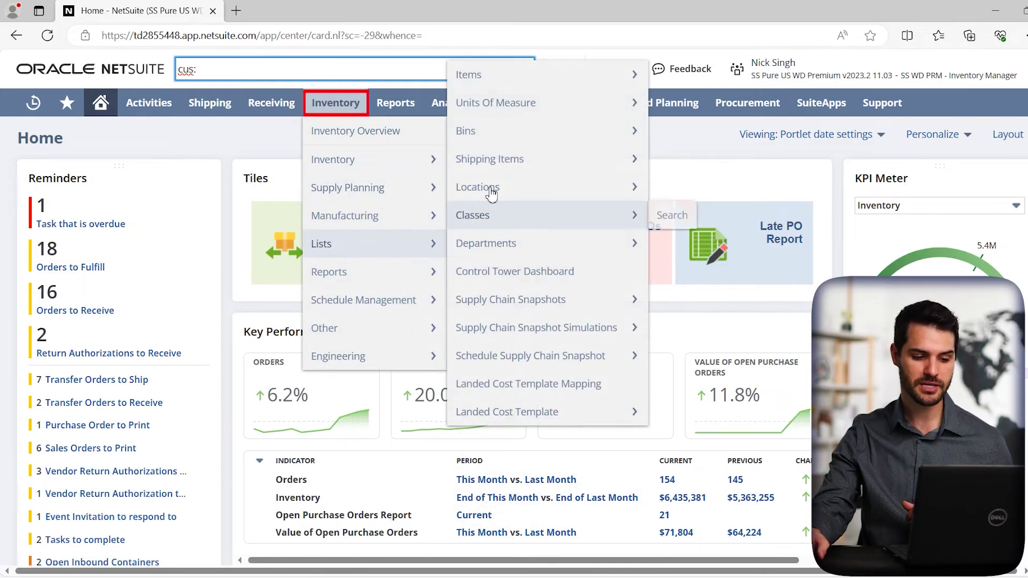
left_click(489, 80)
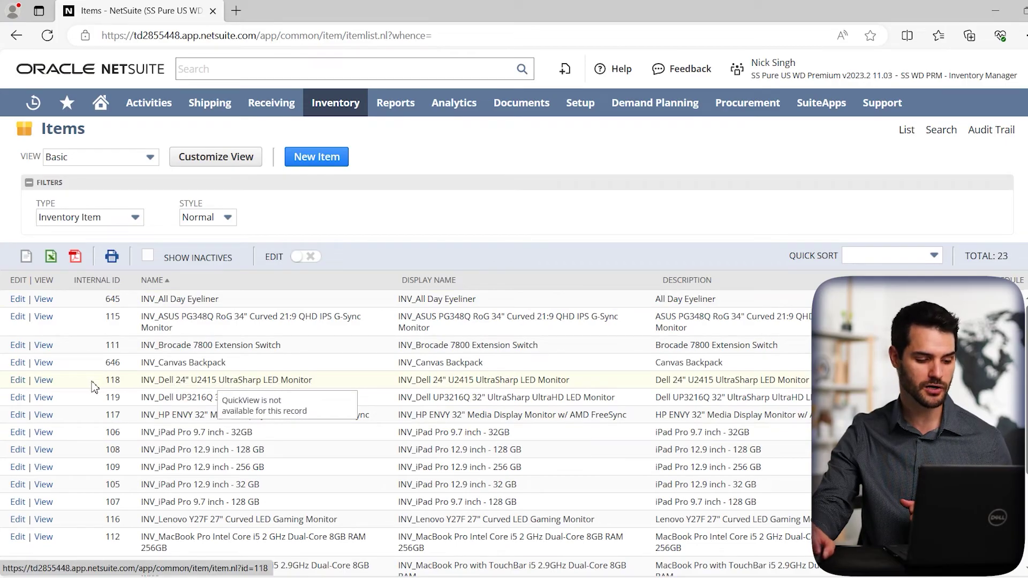
- Edit the INV_Dell 24" U2415 UltraSharp LED Monitor item from the Items list
left_click(17, 381)
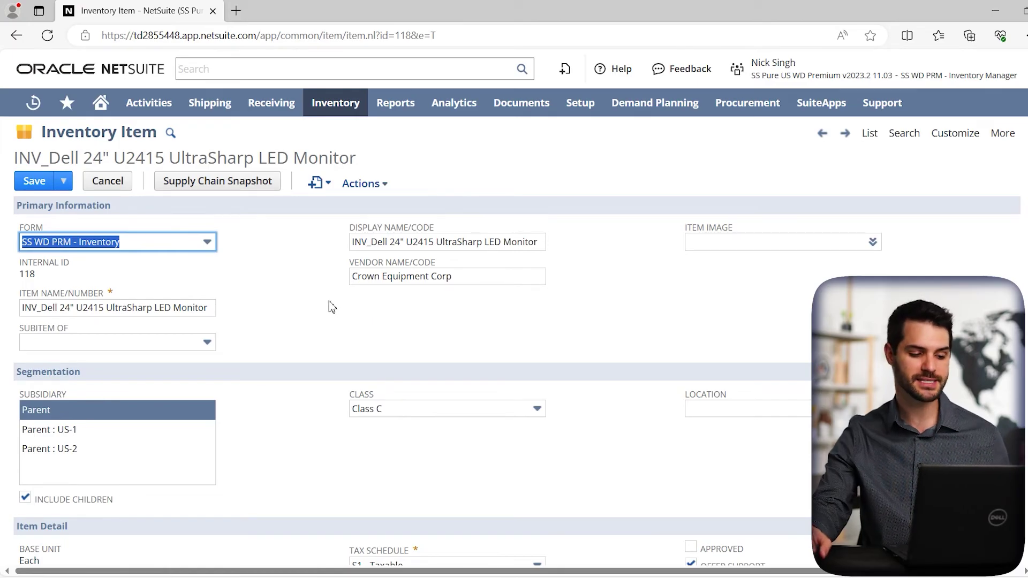
- Review the Dell U2415 monitor record, including its Sales / Pricing subtab
scroll(332, 306, "down", 6)
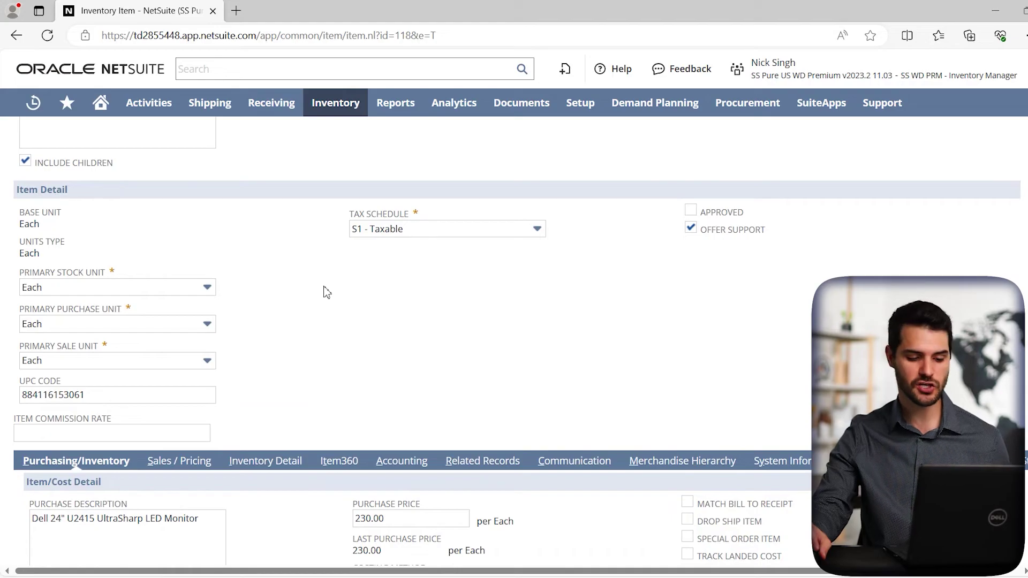
scroll(328, 293, "down", 3)
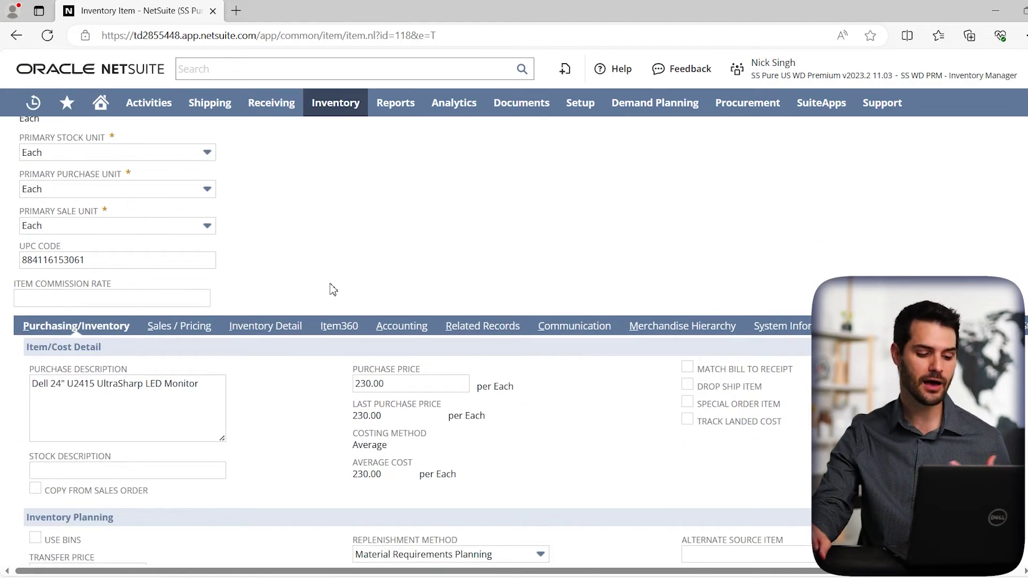
scroll(332, 293, "down", 5)
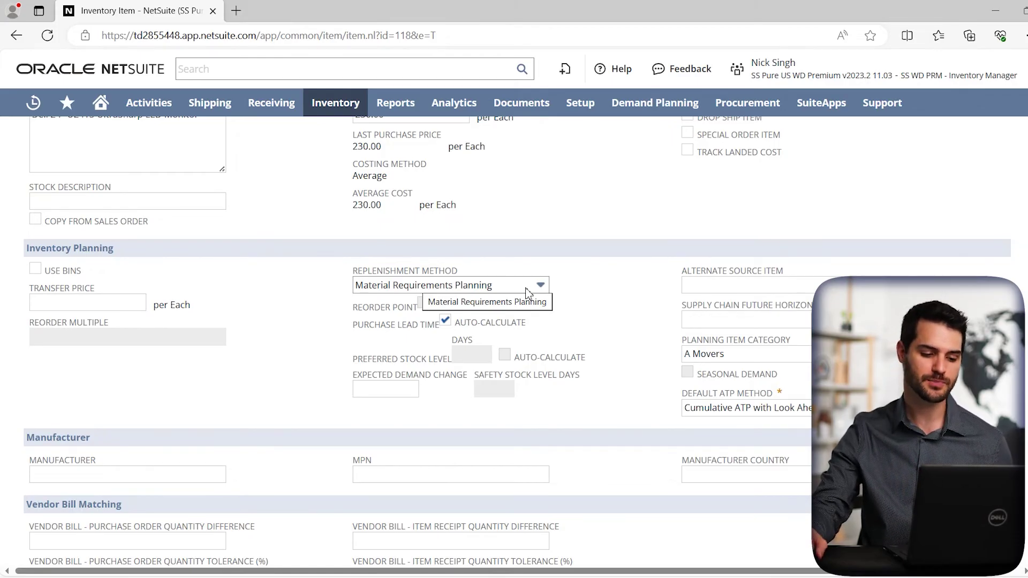
scroll(527, 292, "up", 3)
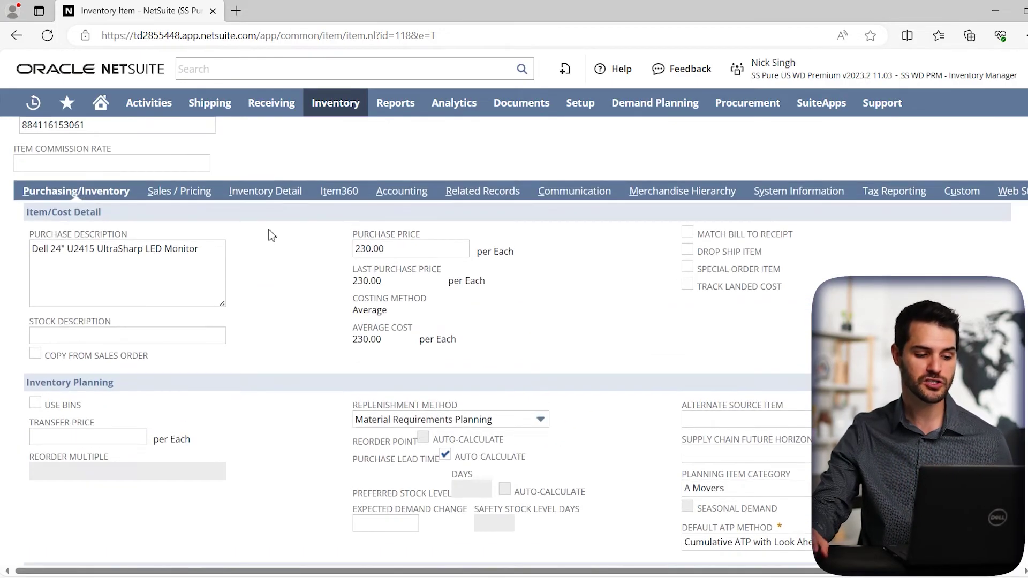
left_click(192, 194)
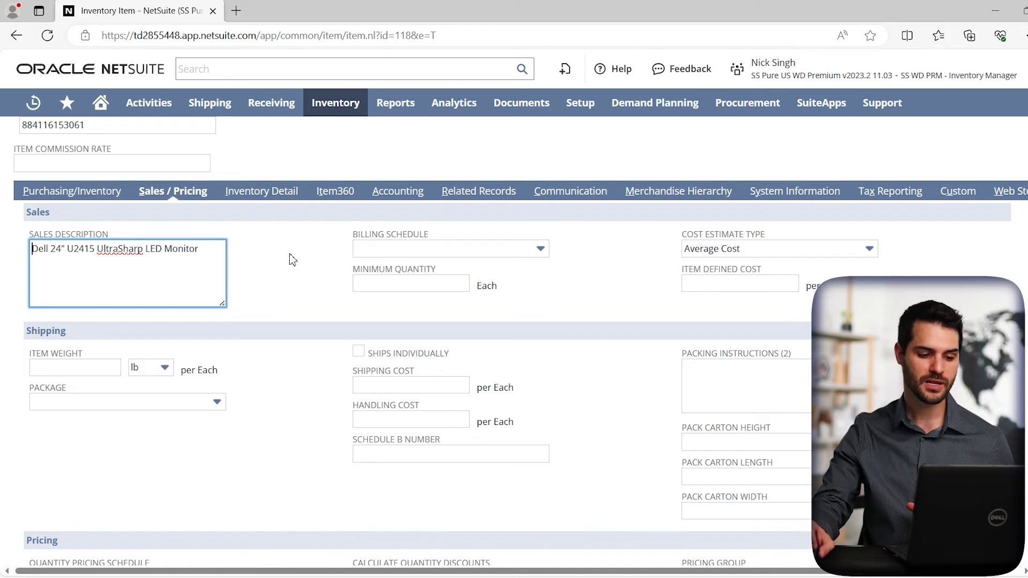
scroll(299, 300, "up", 10)
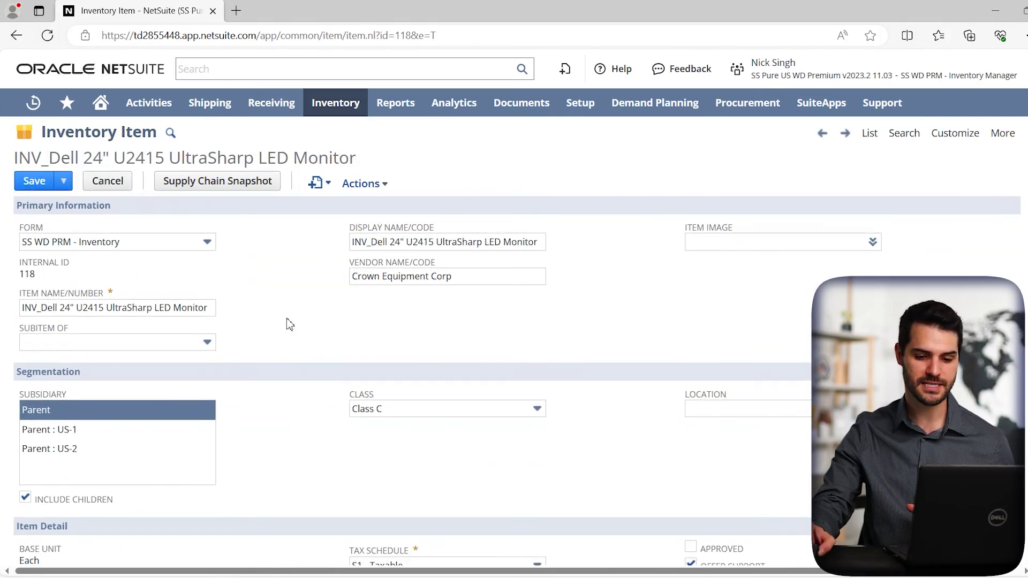
- Switch to the SS WD PRM - Sales Manager role, leaving the unsaved item page
mouse_move(850, 82)
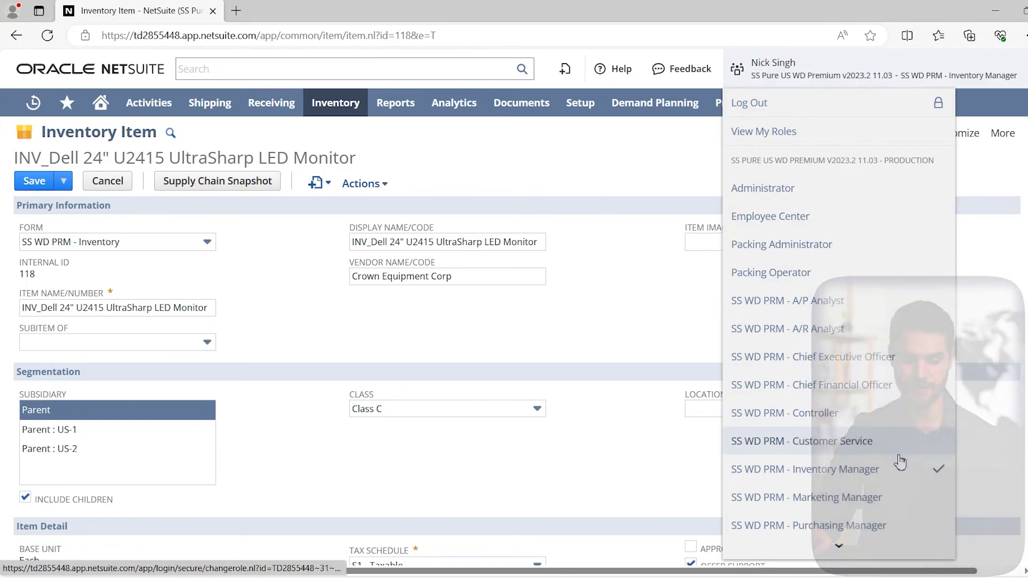
scroll(839, 543, "down", 3)
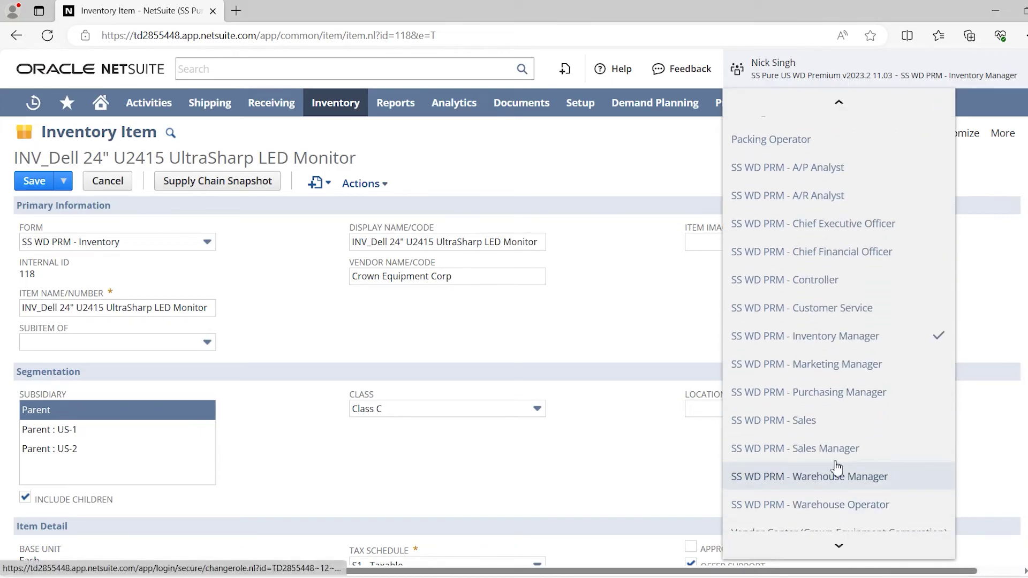
left_click(837, 453)
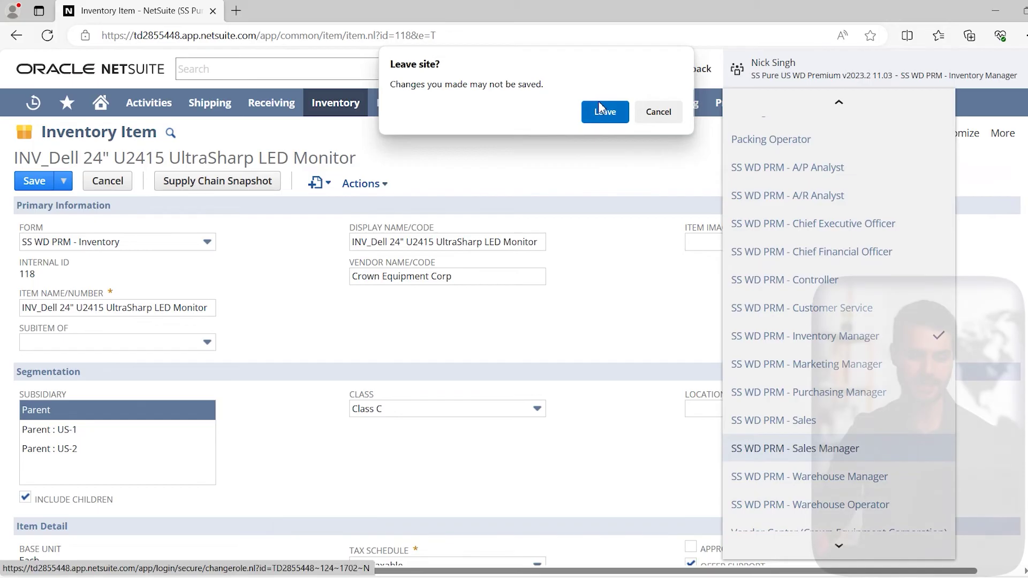
left_click(614, 110)
mouse_move(617, 112)
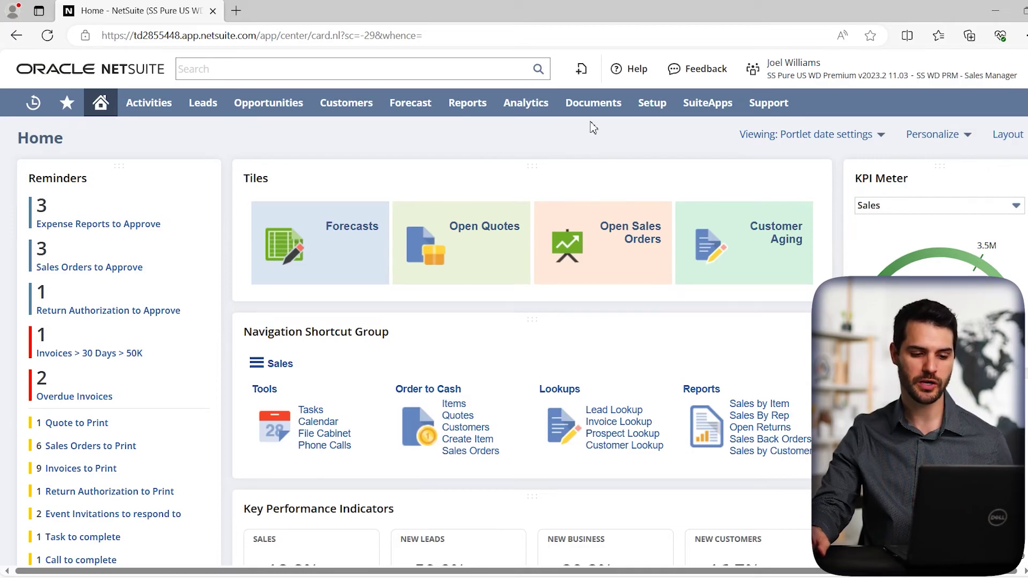
- Start a new Sales Order from the Create New menu
mouse_move(582, 69)
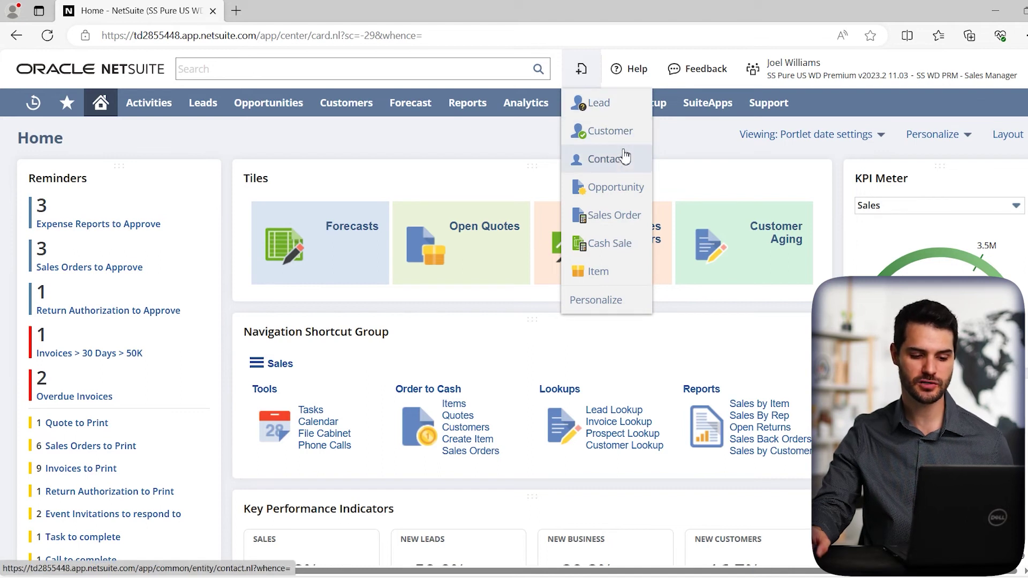
left_click(614, 215)
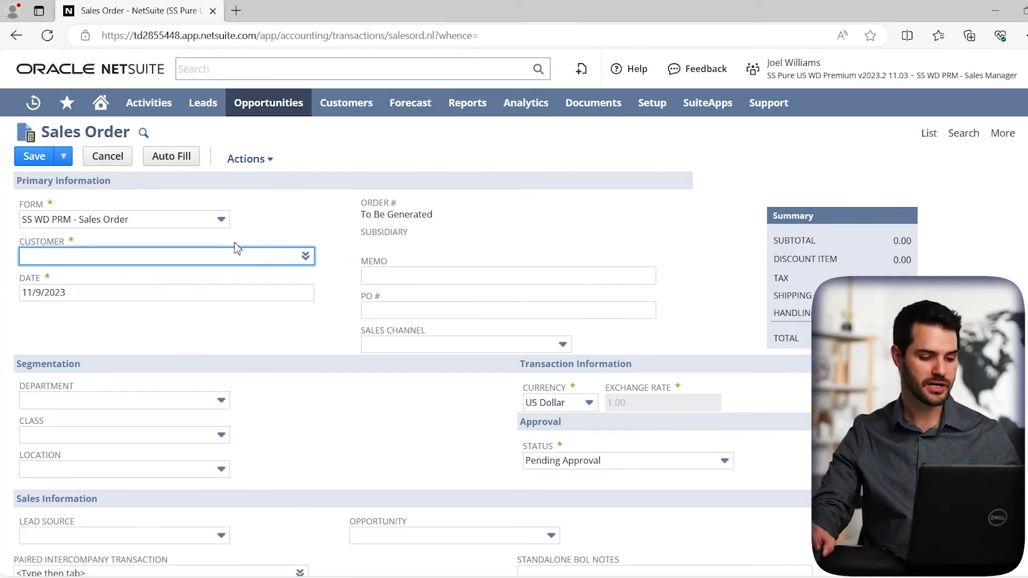
mouse_move(263, 265)
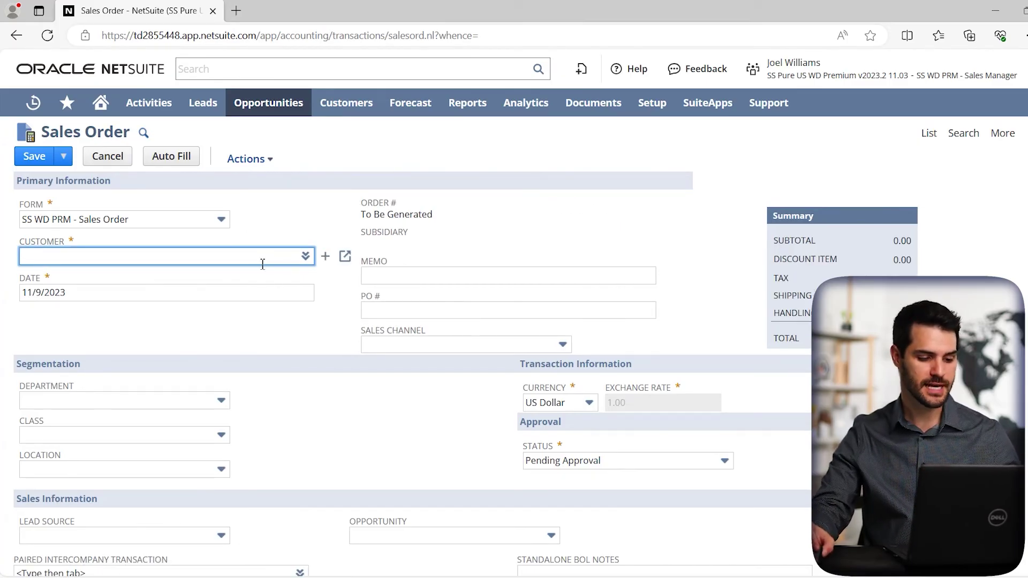
- Choose 1 Divavu Co. from the customer list, filling in subsidiary US-1 and lead source CAM03 Monthly Online Ads
left_click(306, 257)
left_click(296, 276)
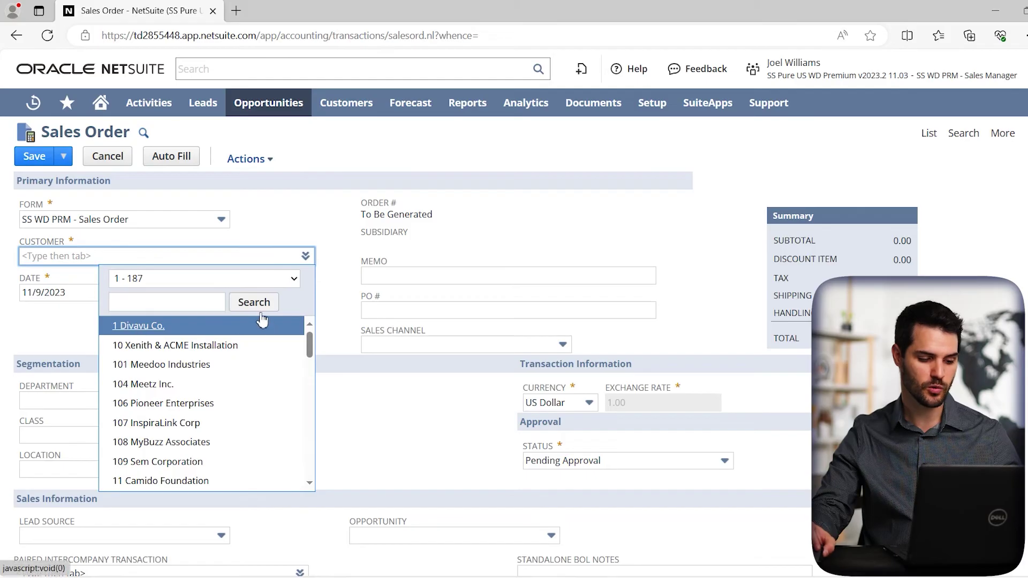
left_click(143, 326)
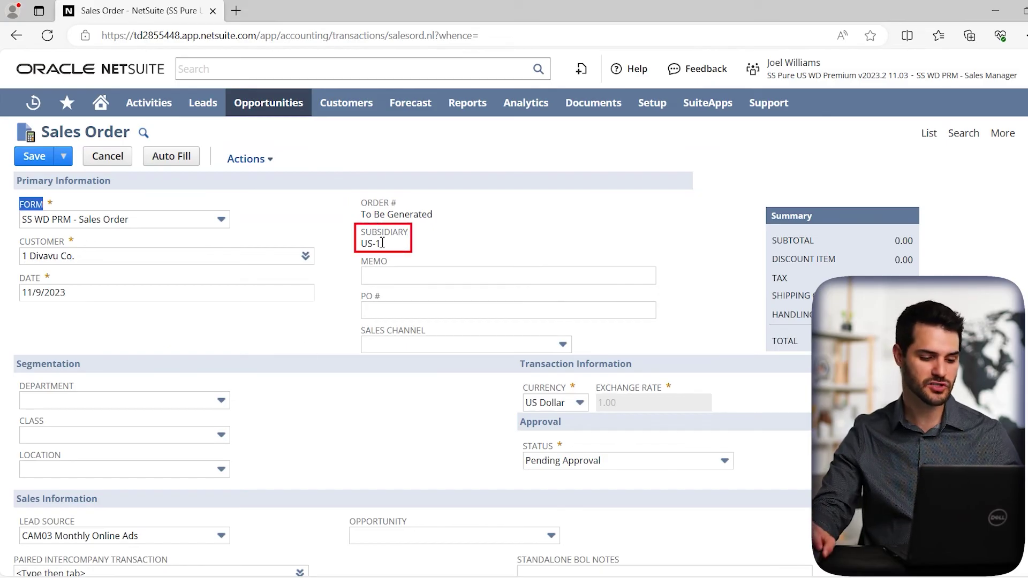
scroll(316, 314, "down", 7)
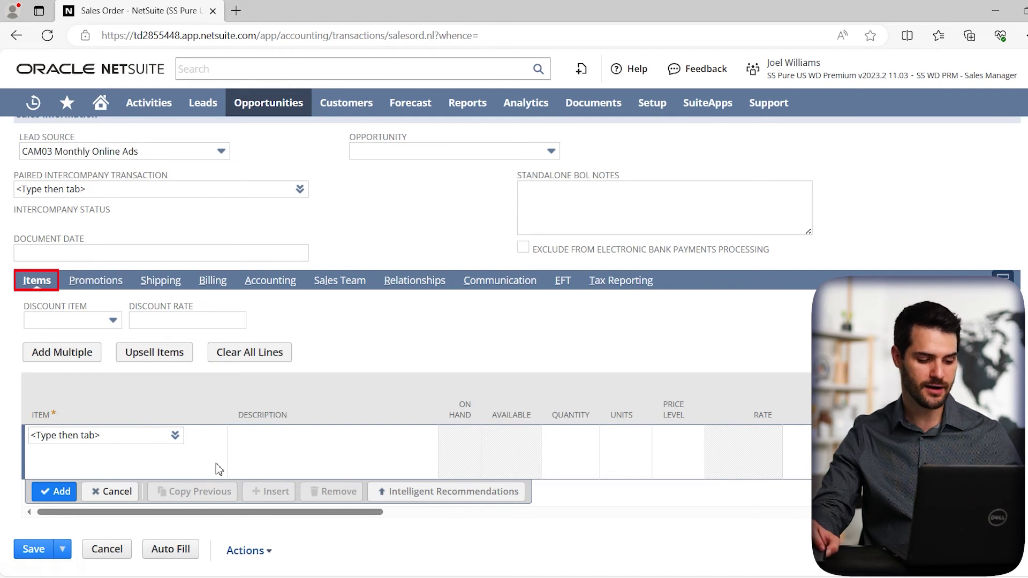
- Add a line for 2 Dell 24" U2415 UltraSharp LED Monitors at 370.00 each, then save the order
left_click(164, 439)
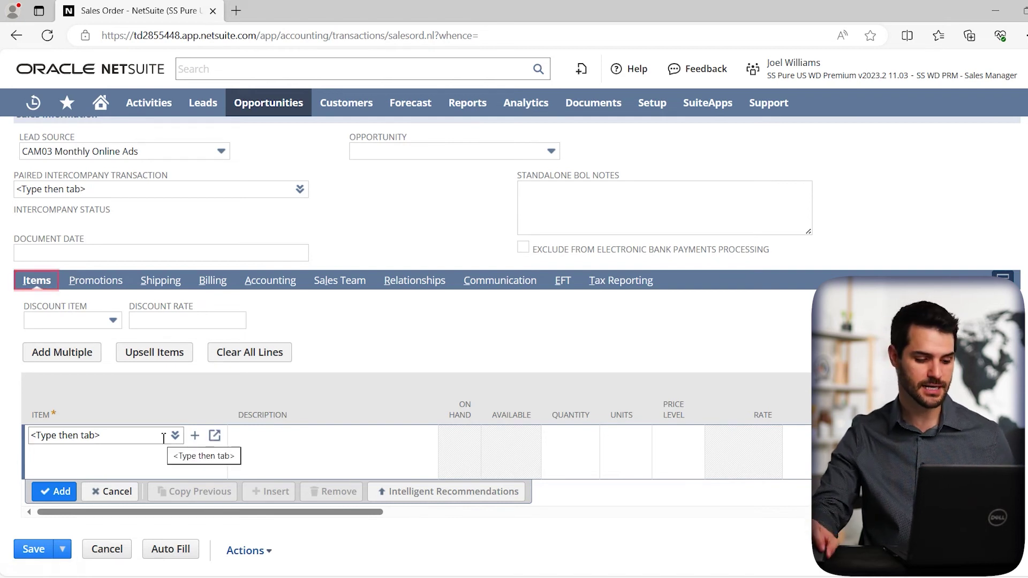
left_click(175, 435)
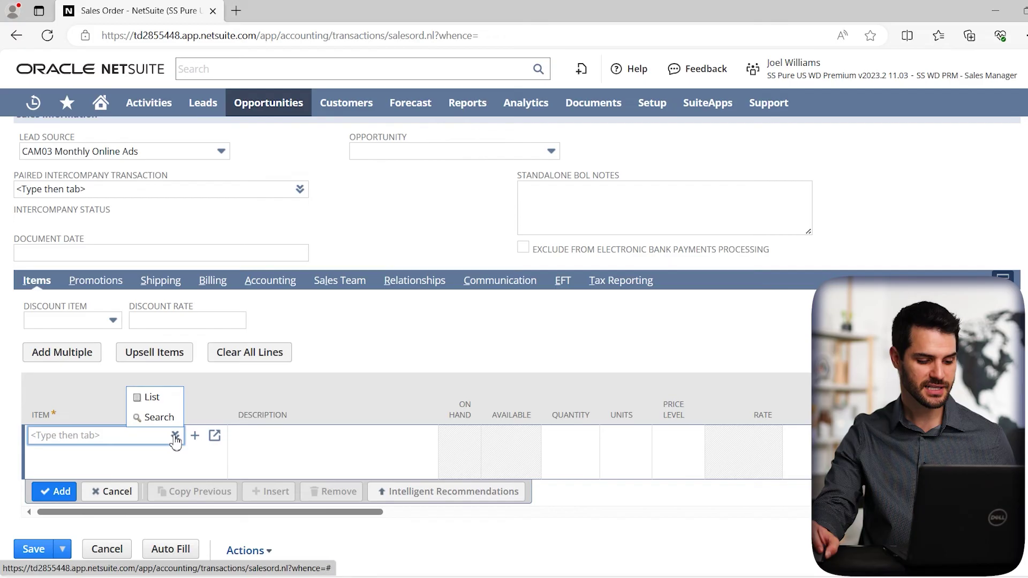
left_click(155, 397)
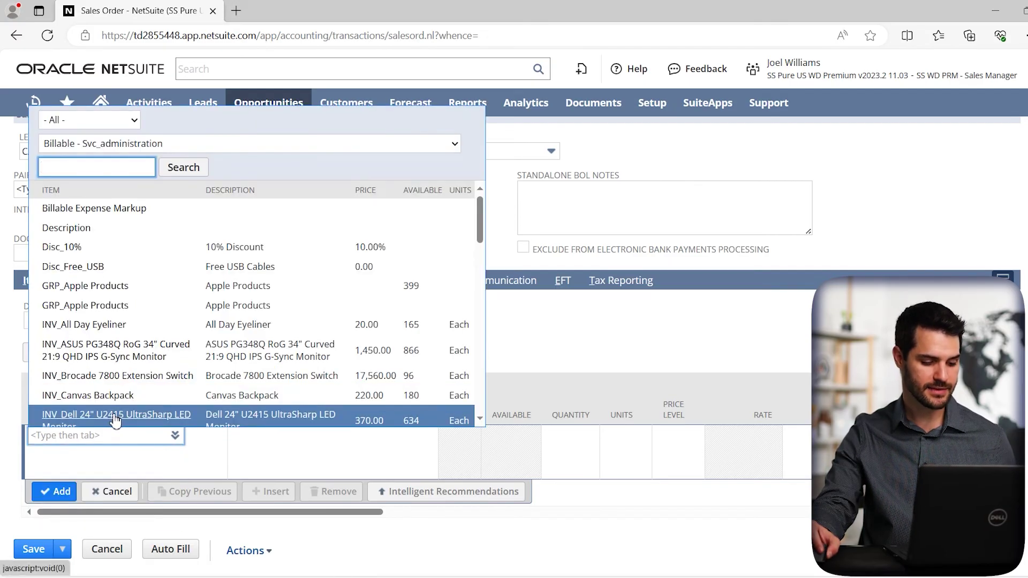
left_click(115, 418)
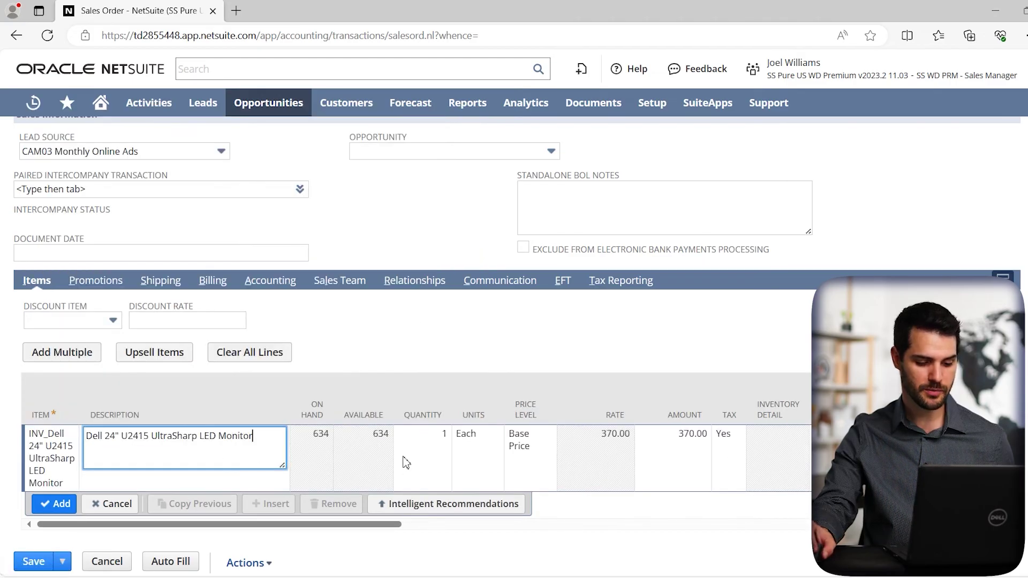
left_click(442, 438)
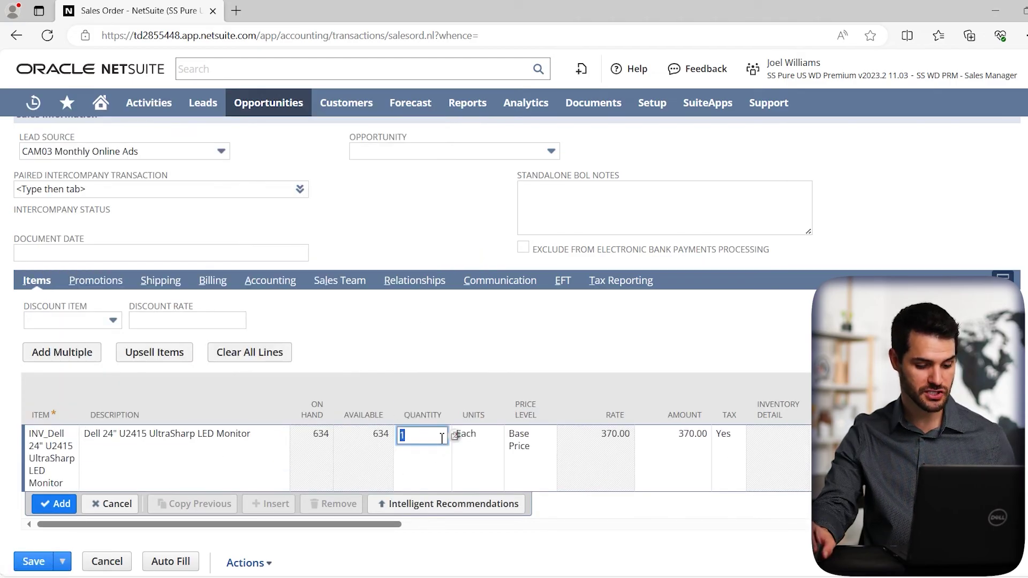
type("2")
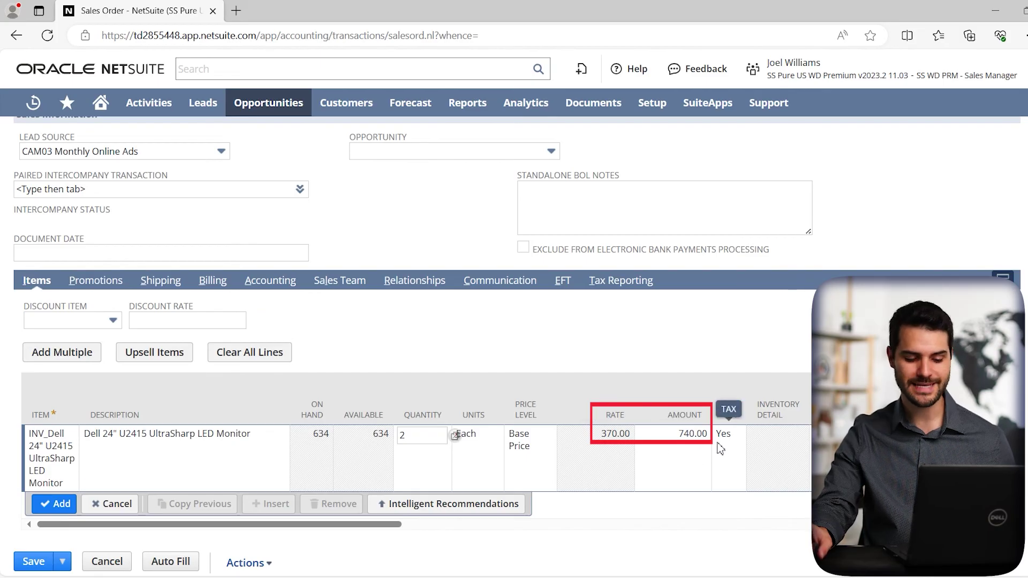
left_click(54, 503)
scroll(196, 501, "down", 1)
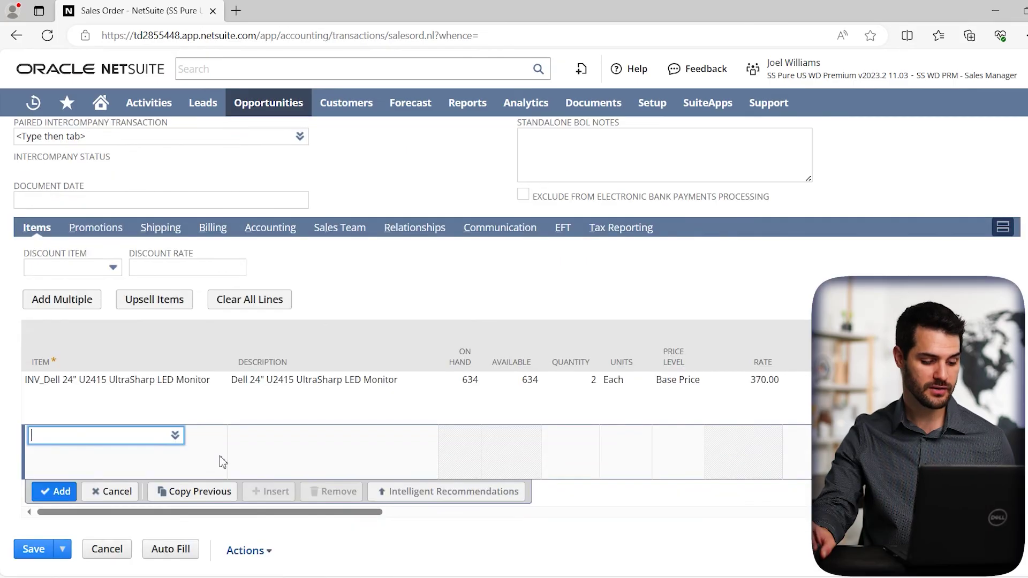
left_click(33, 549)
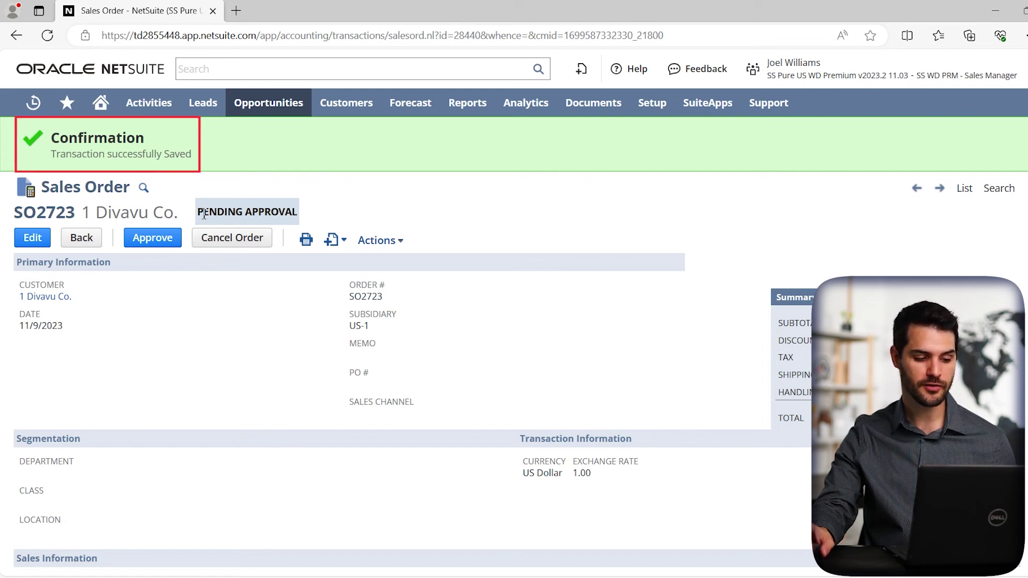
- Approve the saved sales order SO2723 for 1 Divavu Co
left_click(155, 241)
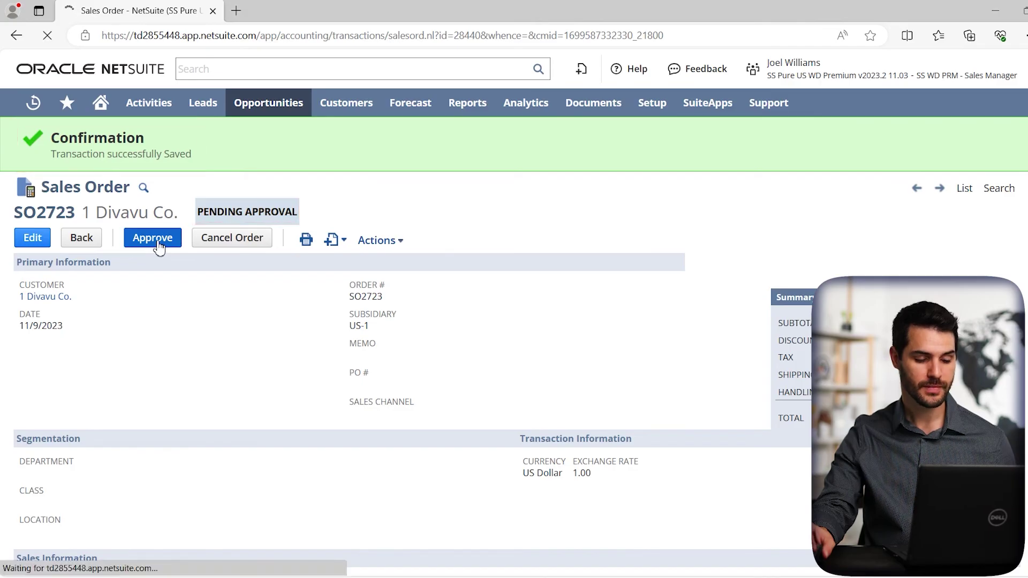